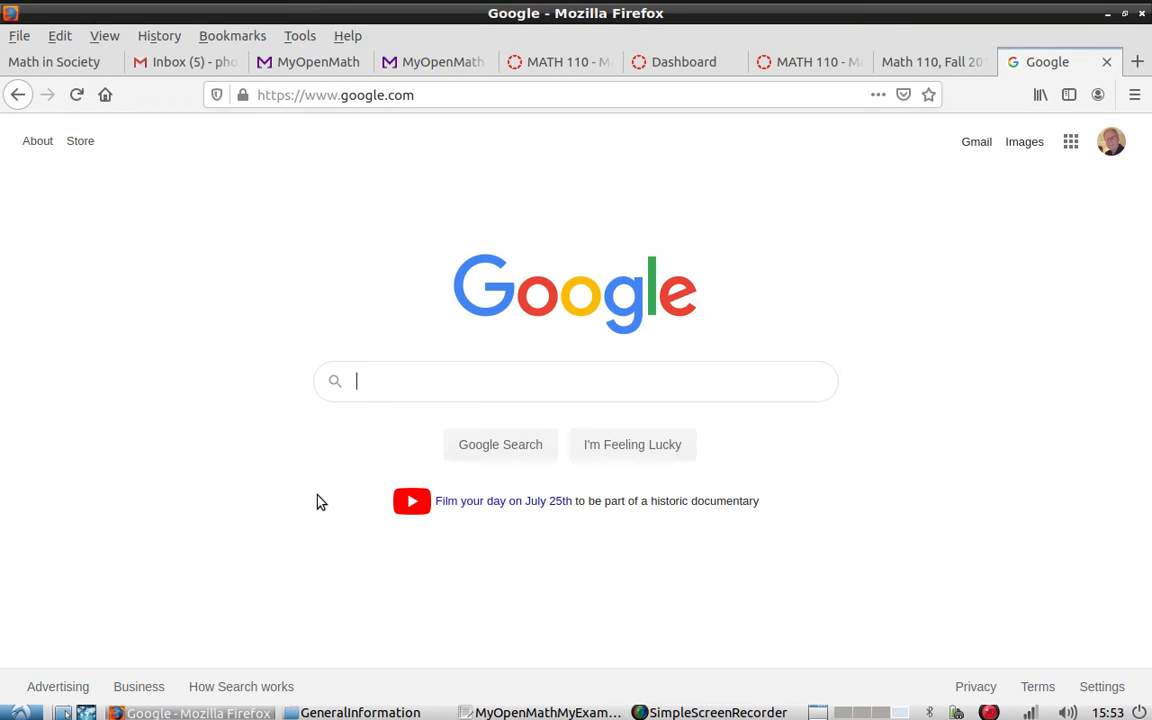
- Search Google for desmos and open the Desmos Graphing Calculator from the results
type("desmos")
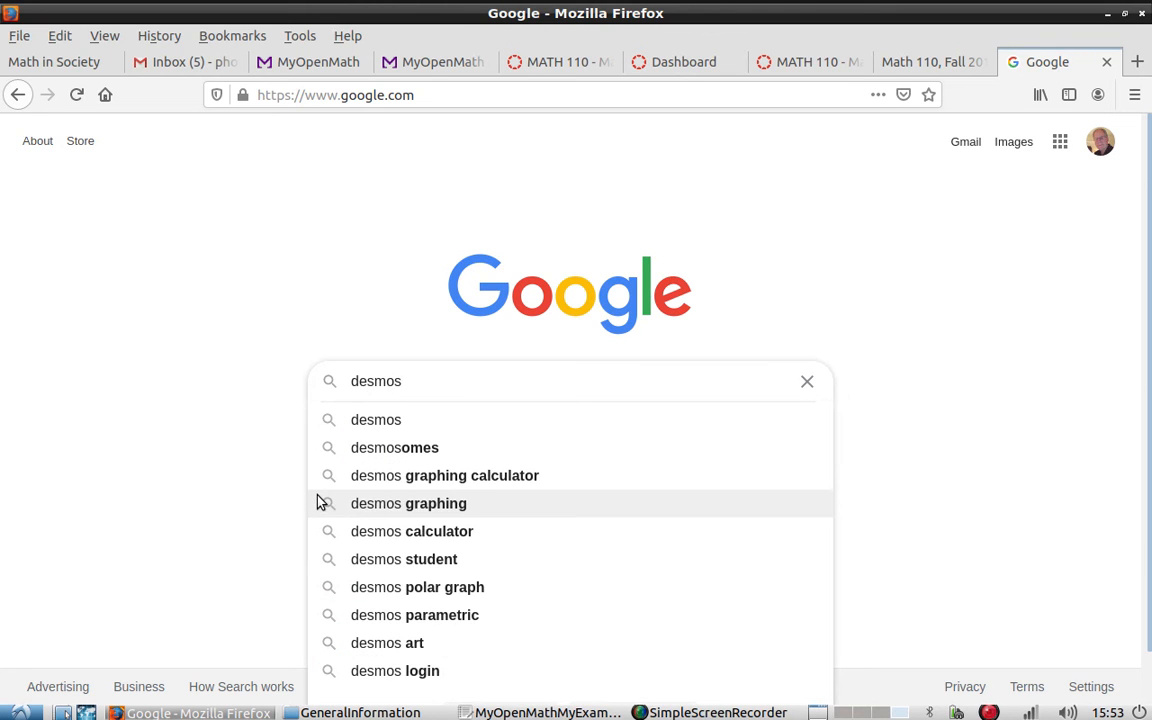
key("Return")
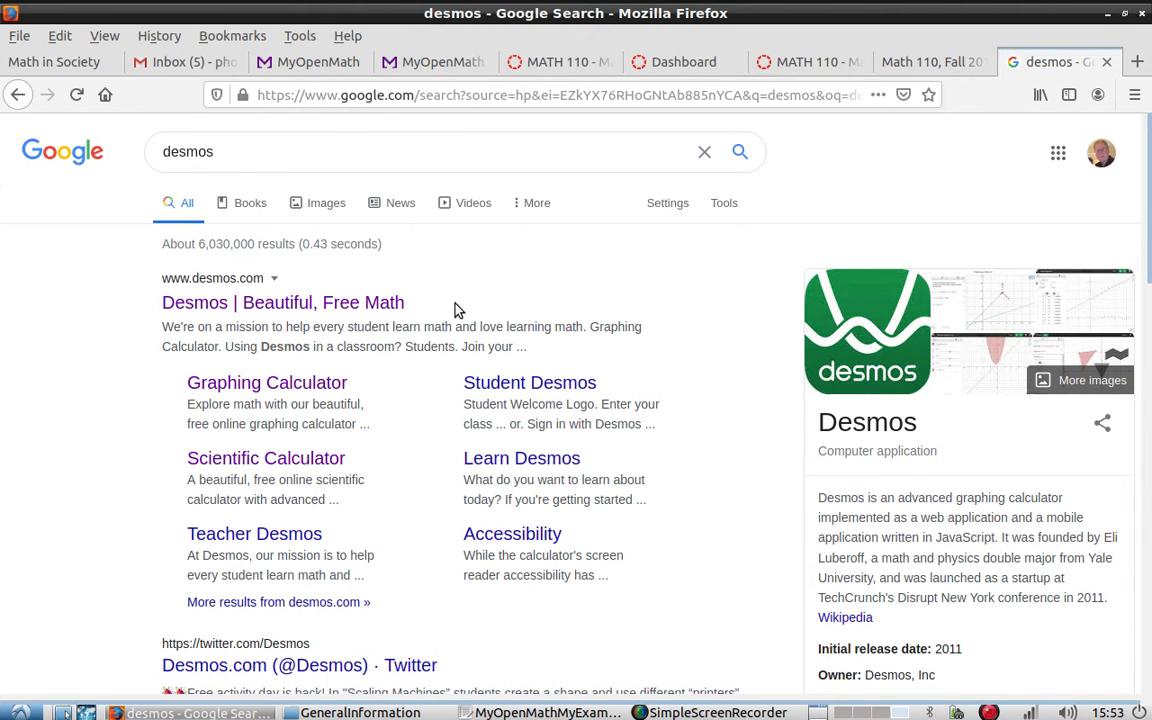
left_click(260, 385)
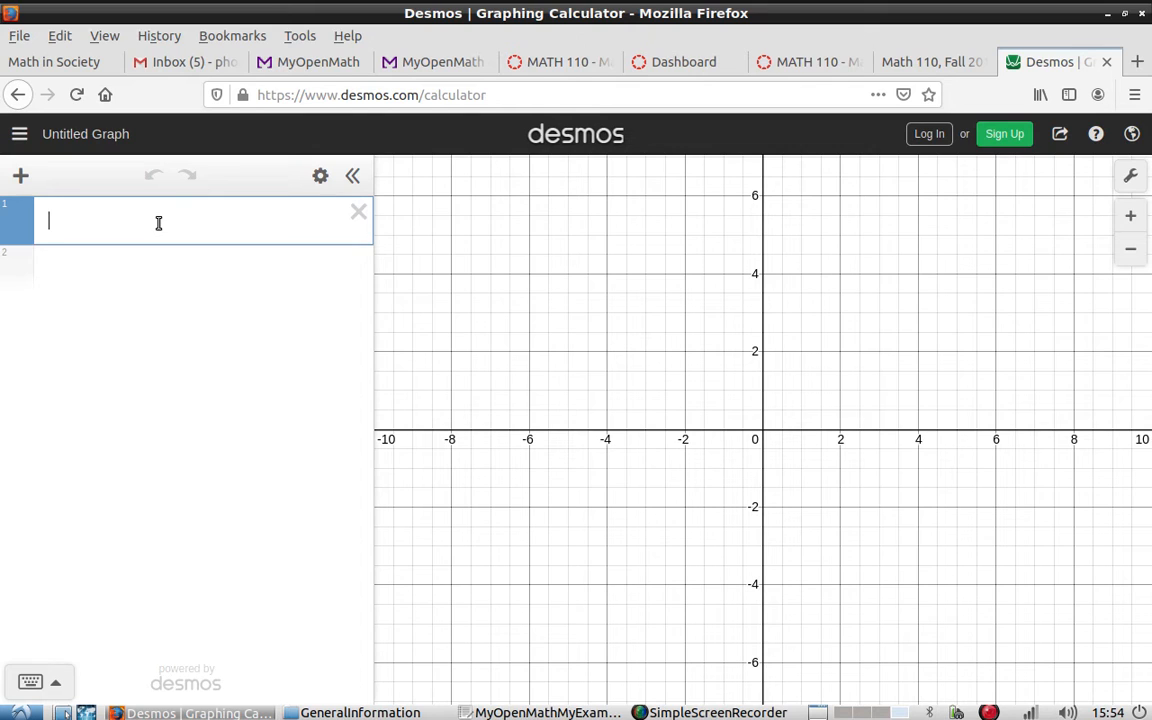
- Calculate 34 · 45 + 6 in the first expression line and start a new line below it
type("34")
type("*")
type("45")
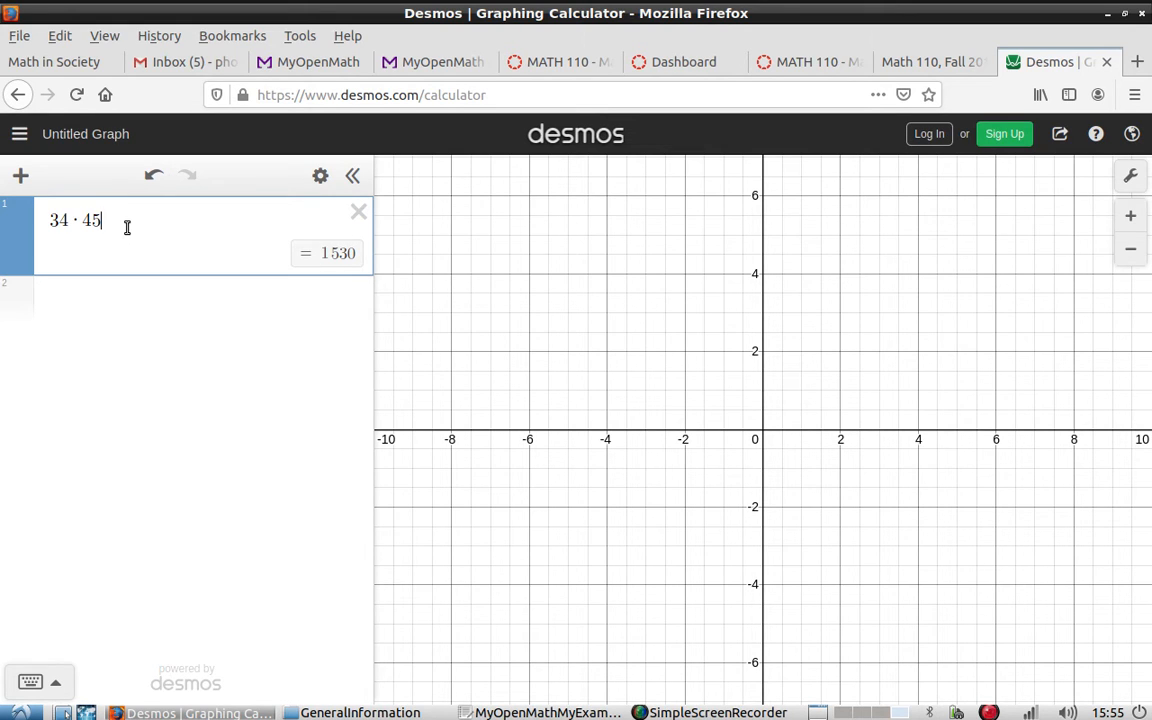
type("+ ")
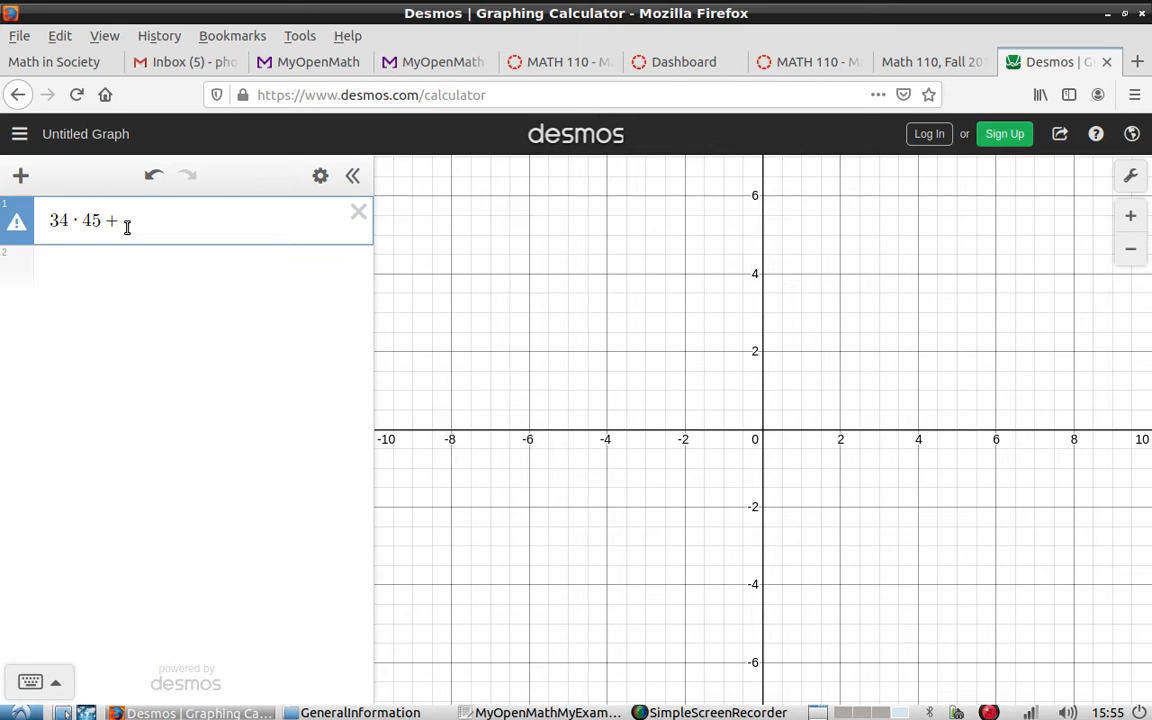
type("6")
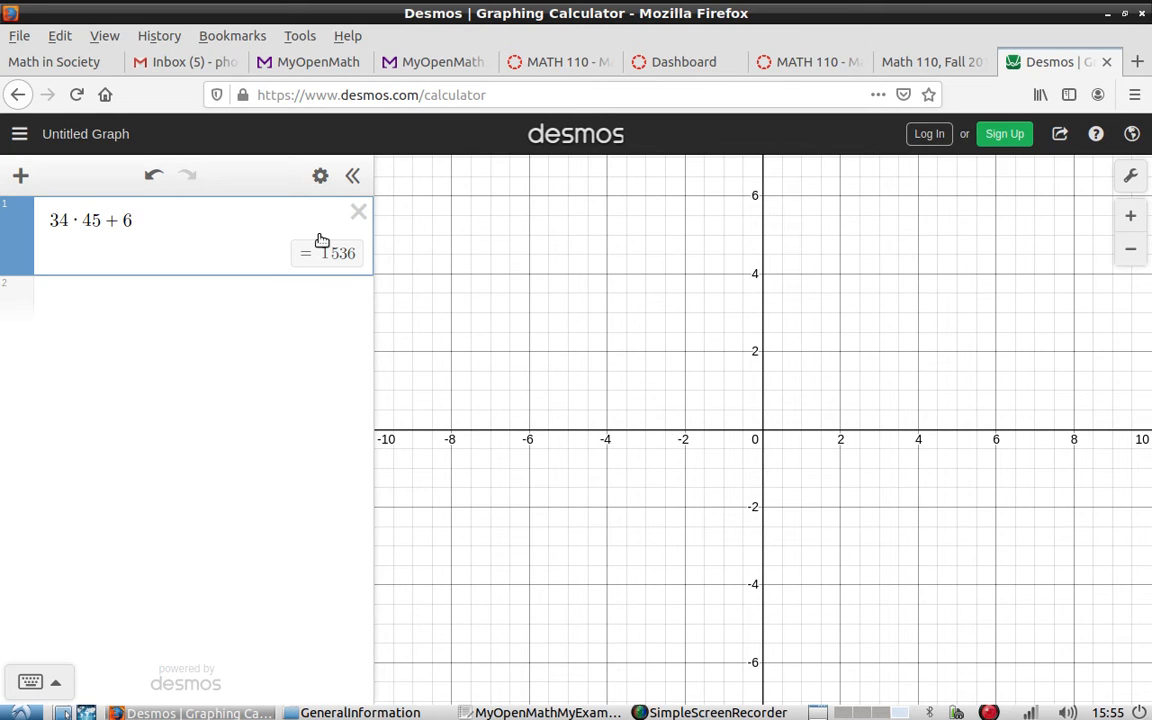
key("Return")
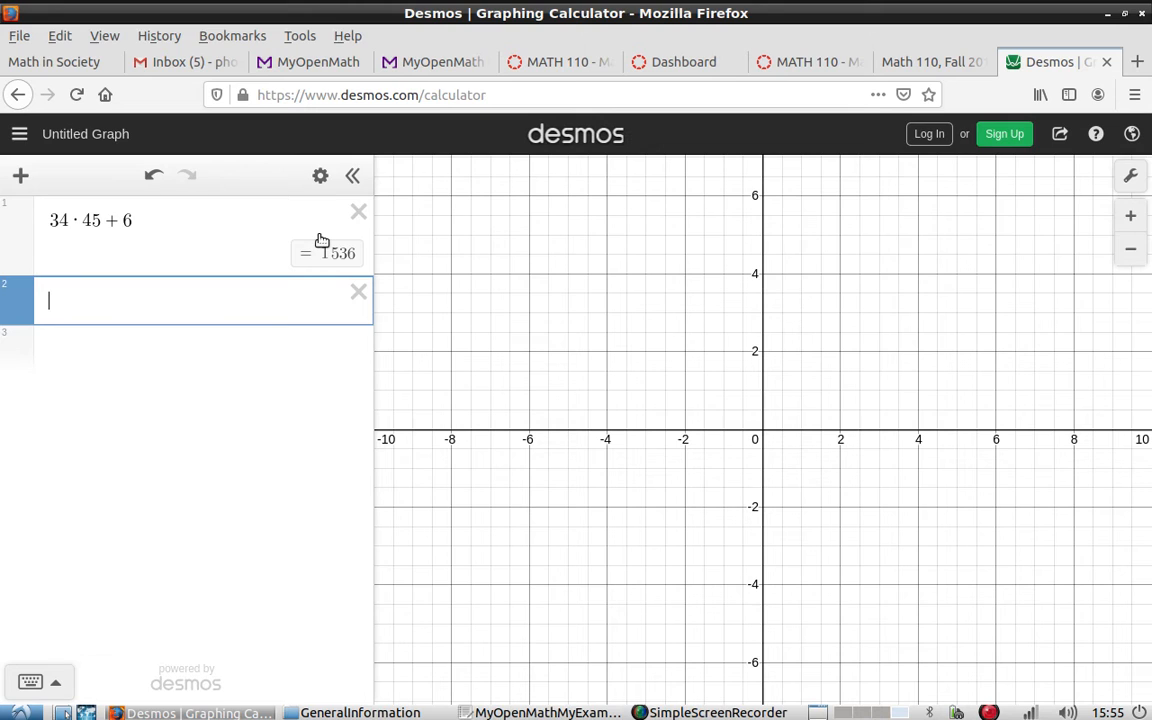
- Calculate 3^42 + 4 in the second expression line, with only 42 in the exponent, and start a third line
type("3^")
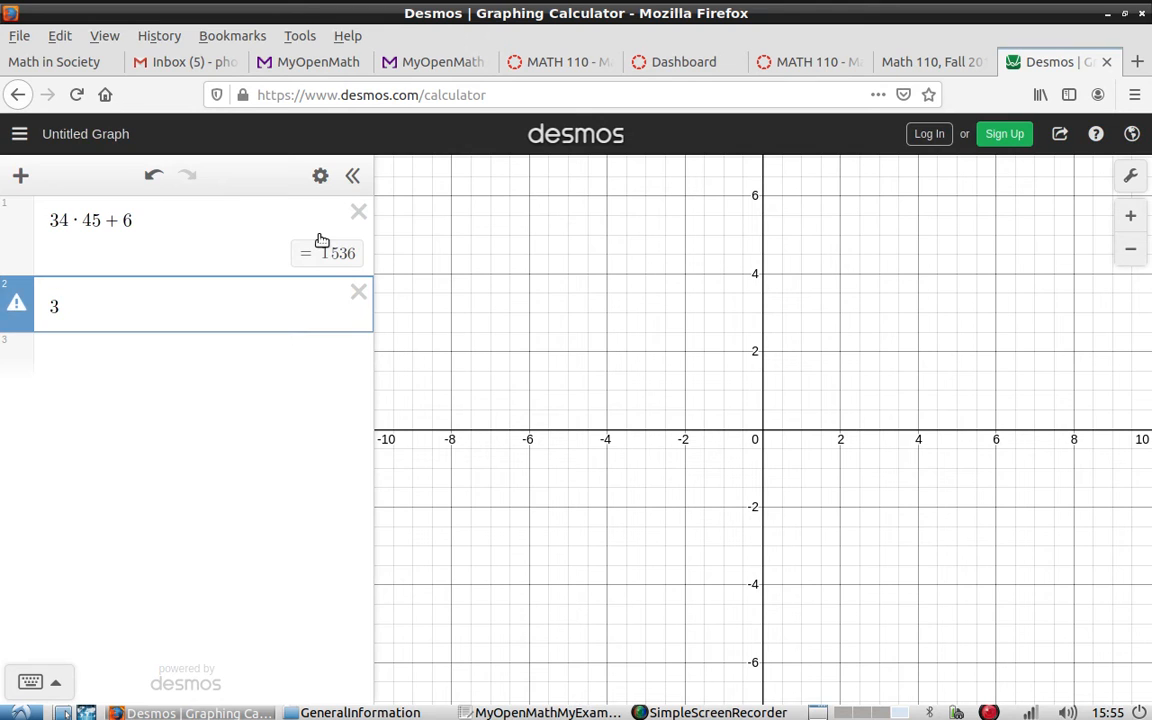
type("4")
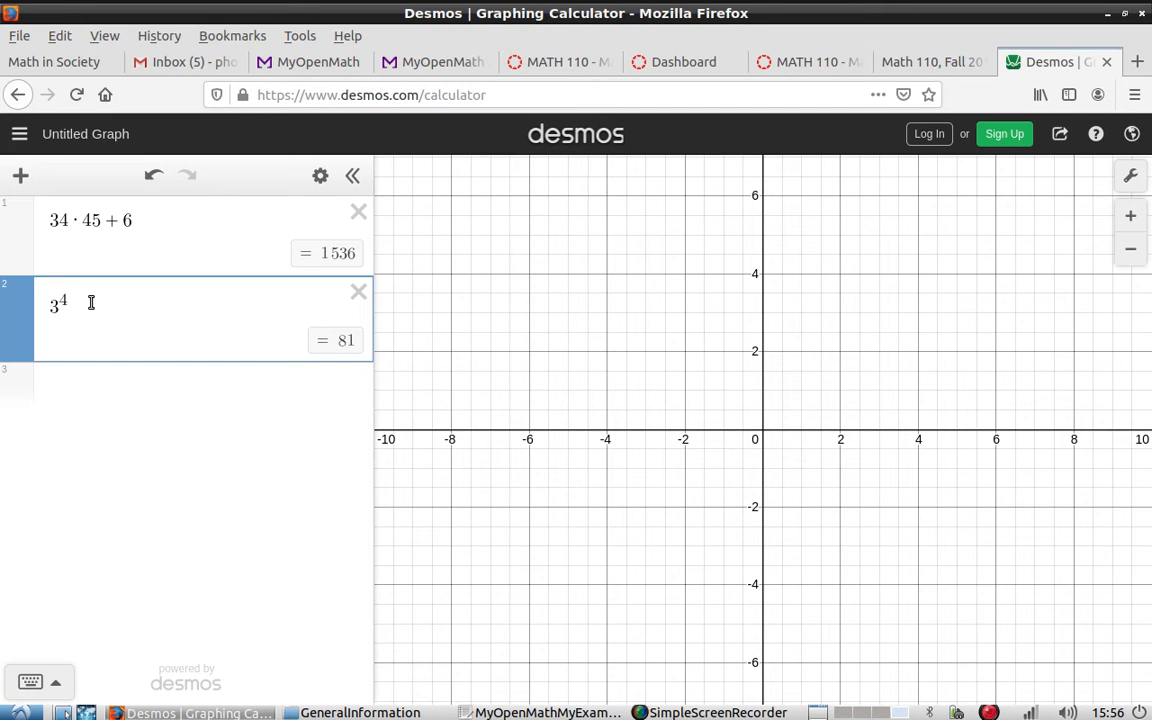
type("2")
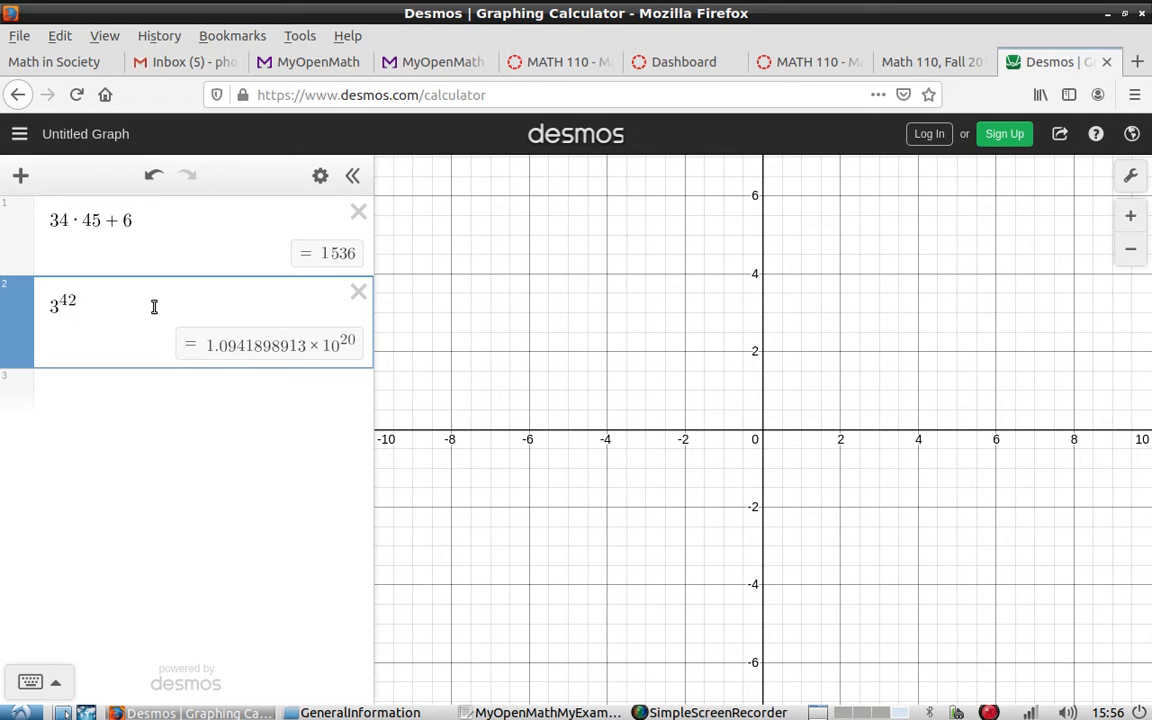
key("Right")
type("+4")
key("Return")
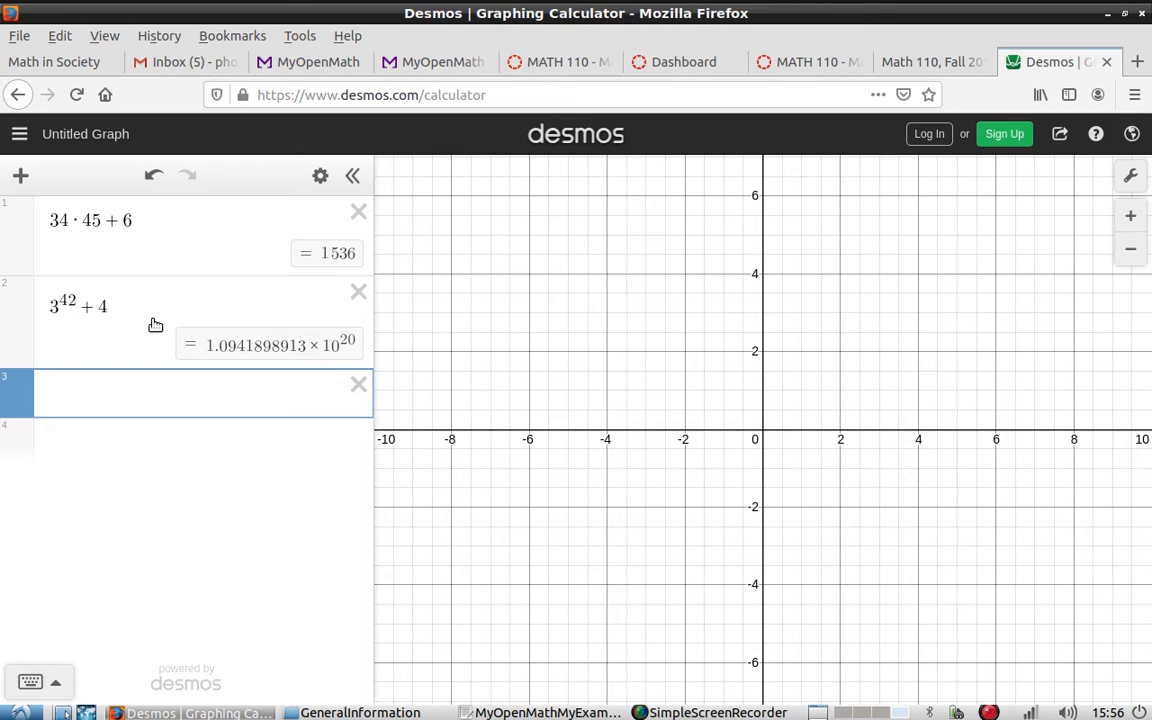
- Calculate the fraction 6/71 multiplied by 8 in the third expression line
type("6/")
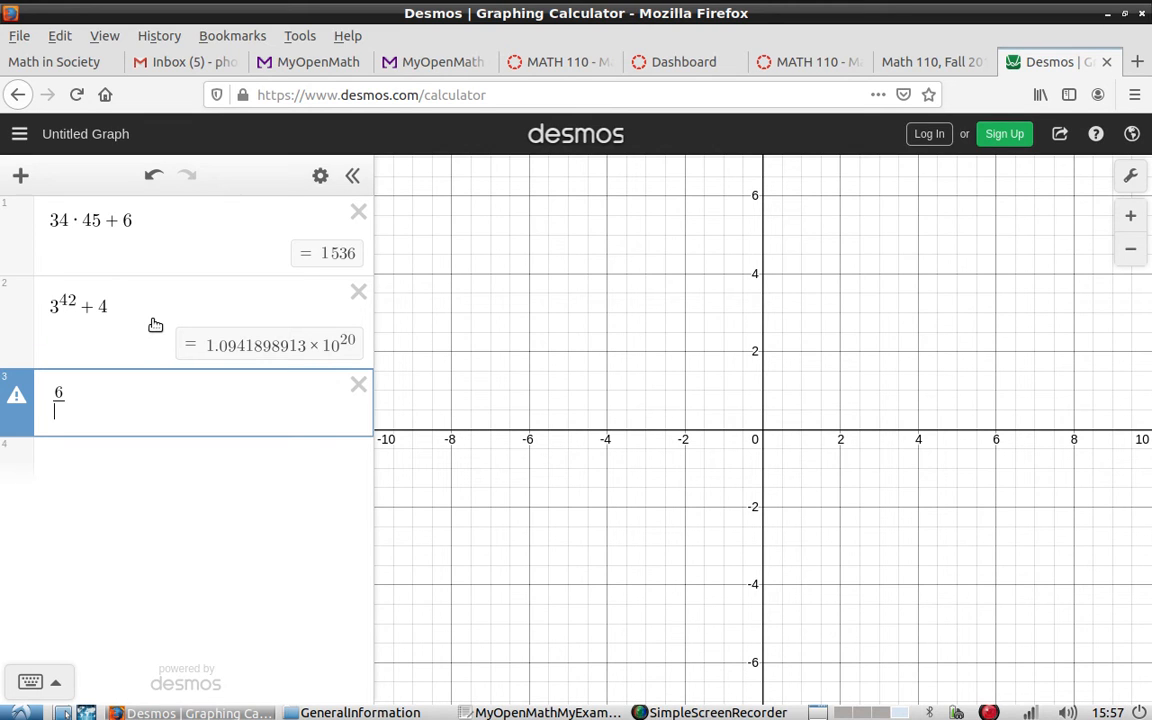
type("7")
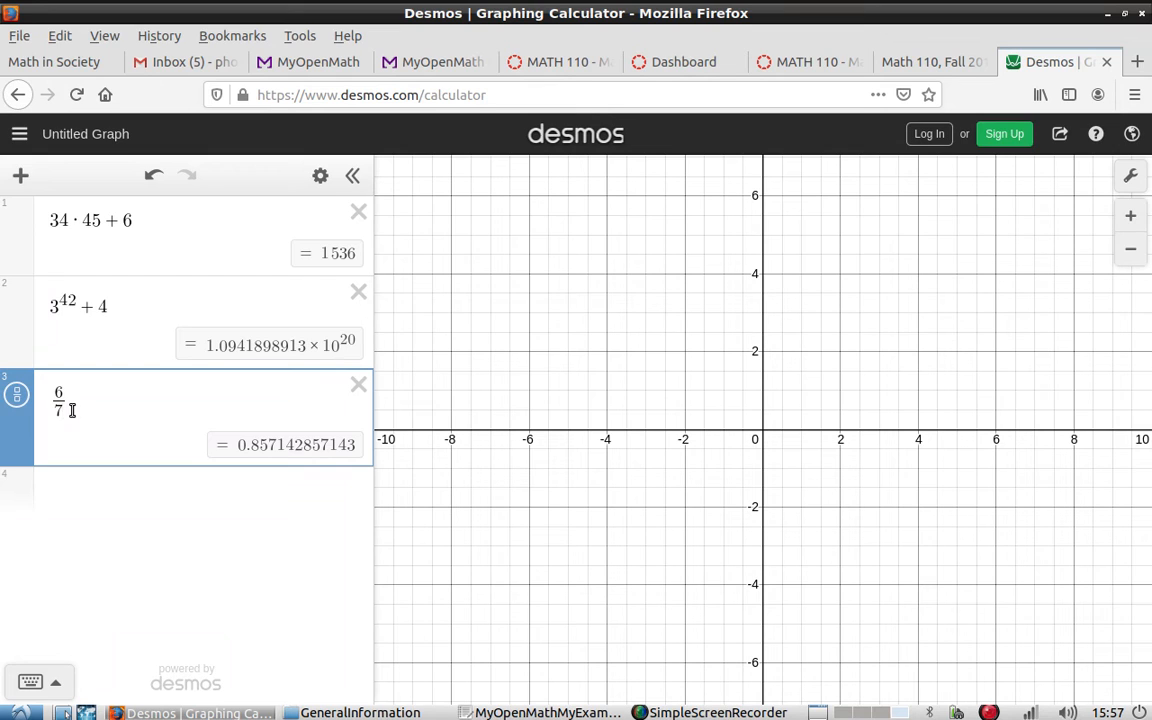
type("1")
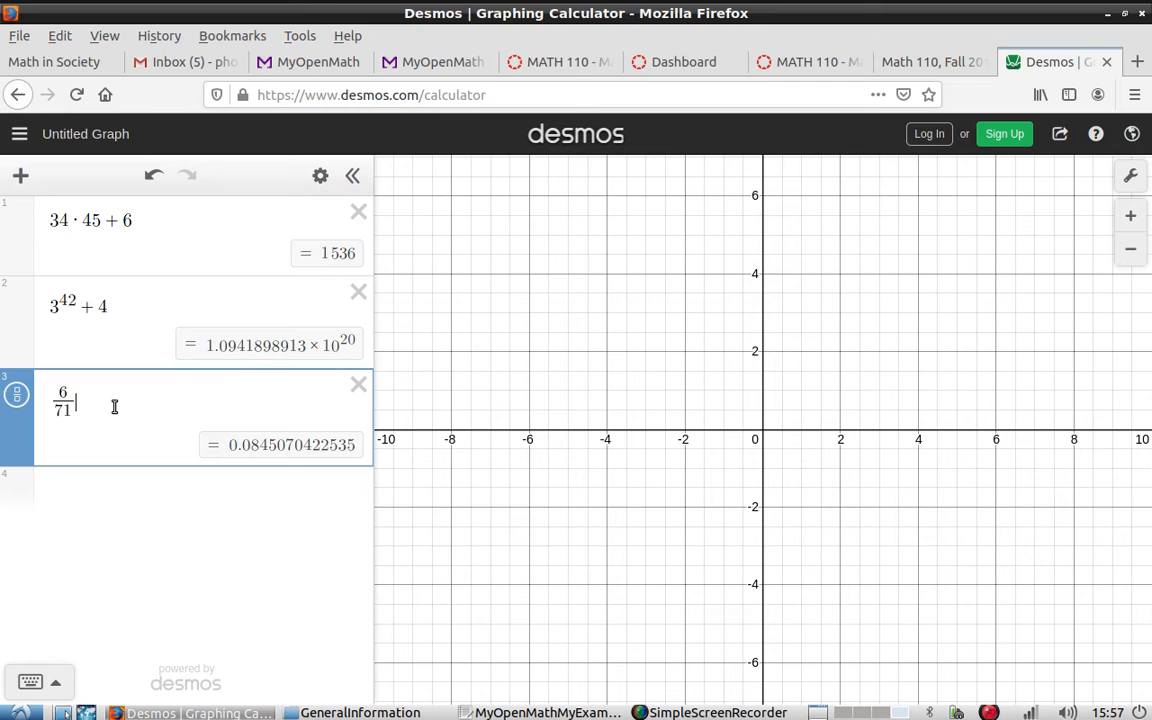
type("*8")
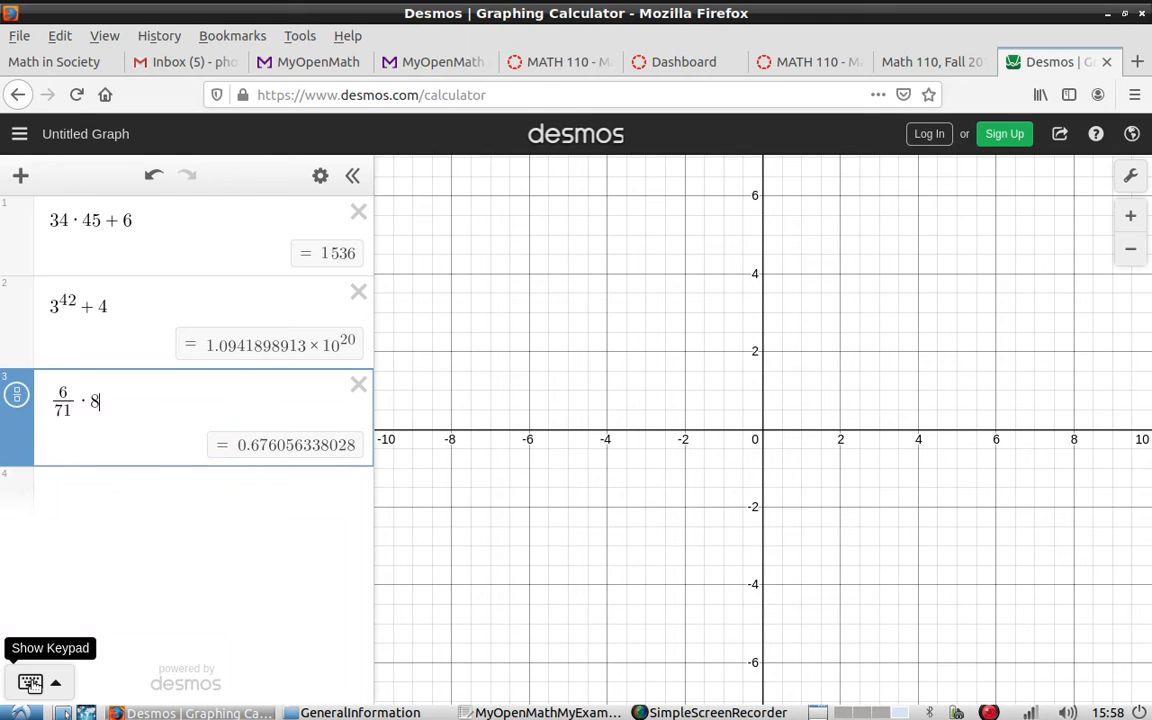
- Show the on-screen keypad and calculate 7^2 + 5^2 in a new fourth expression line
left_click(30, 683)
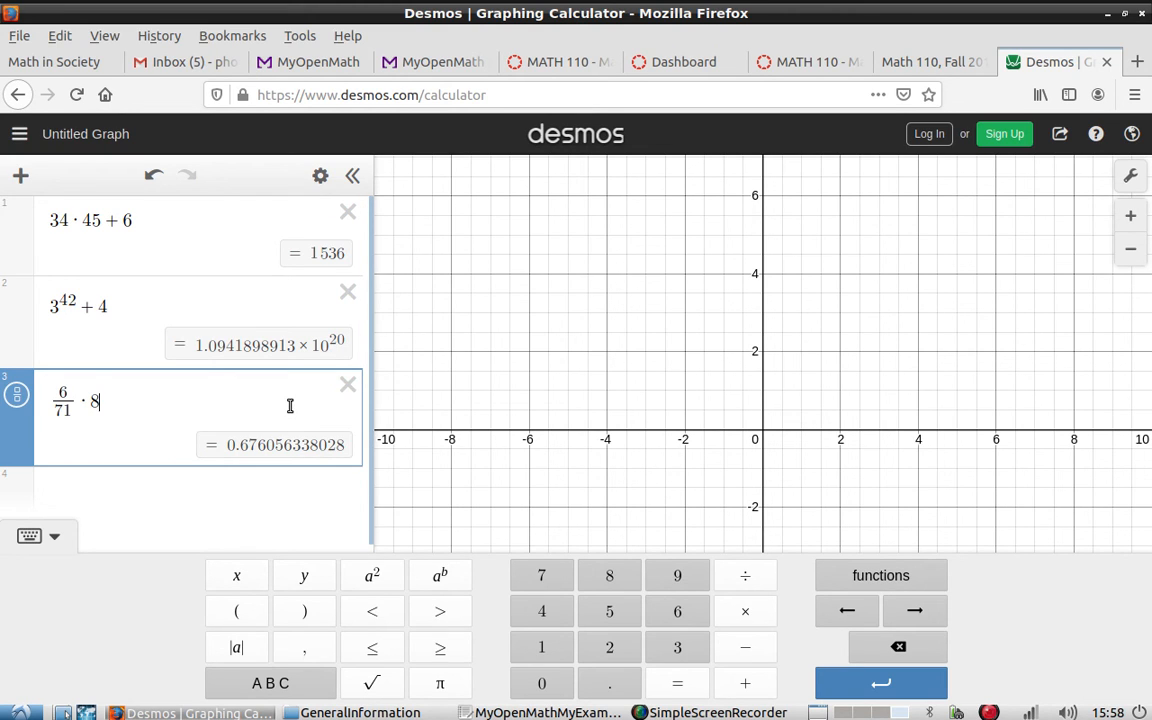
key("Return")
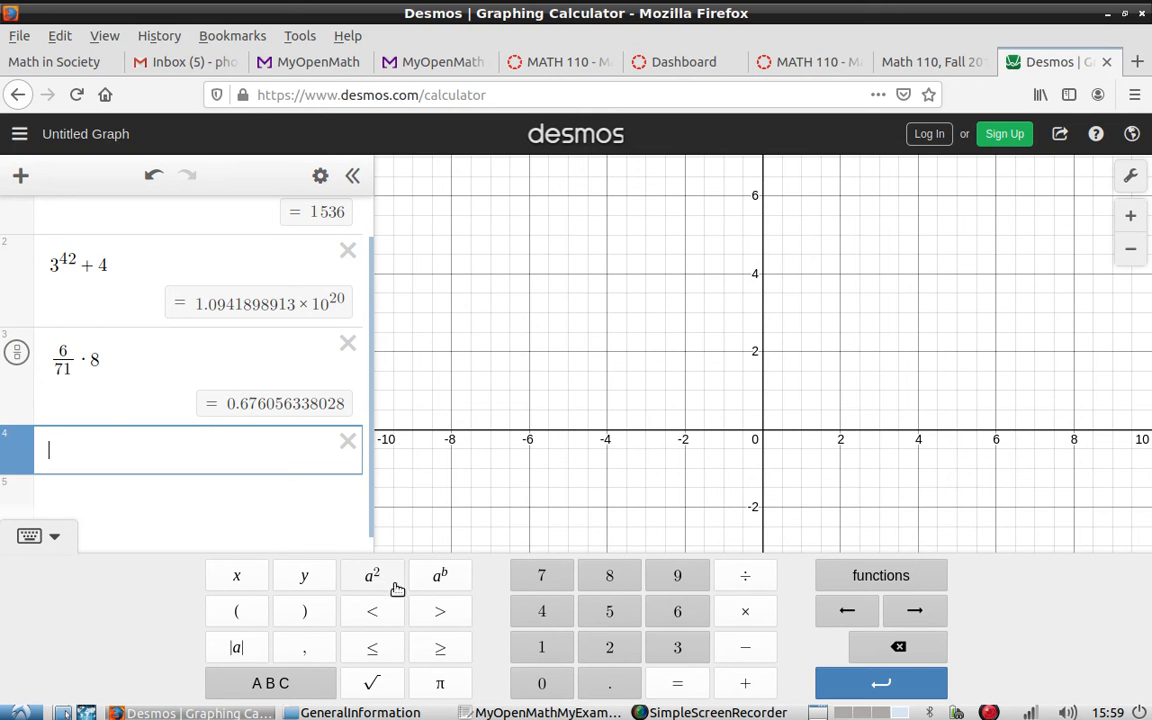
left_click(542, 577)
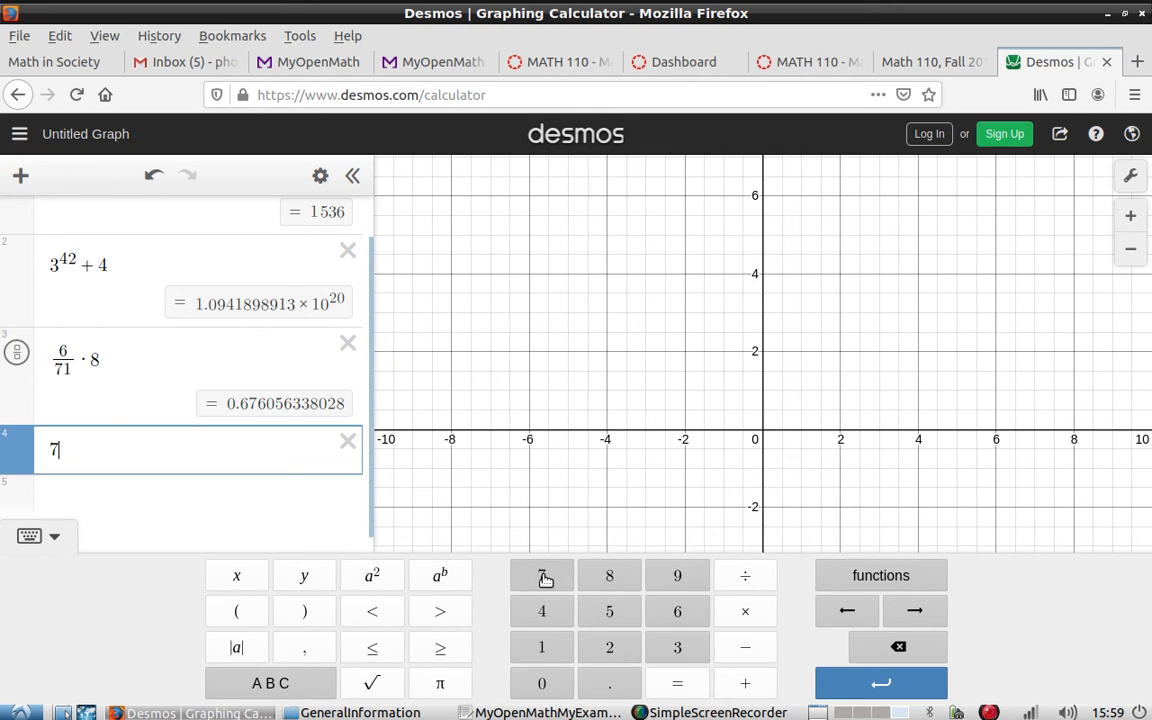
left_click(371, 577)
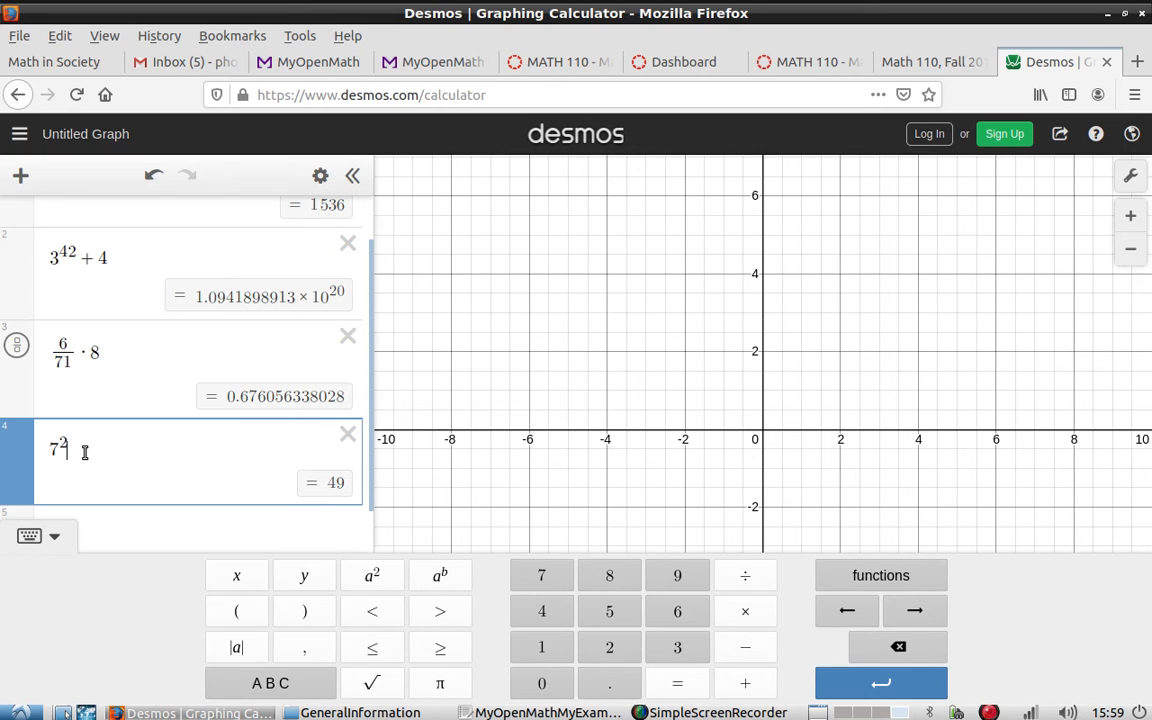
type("+")
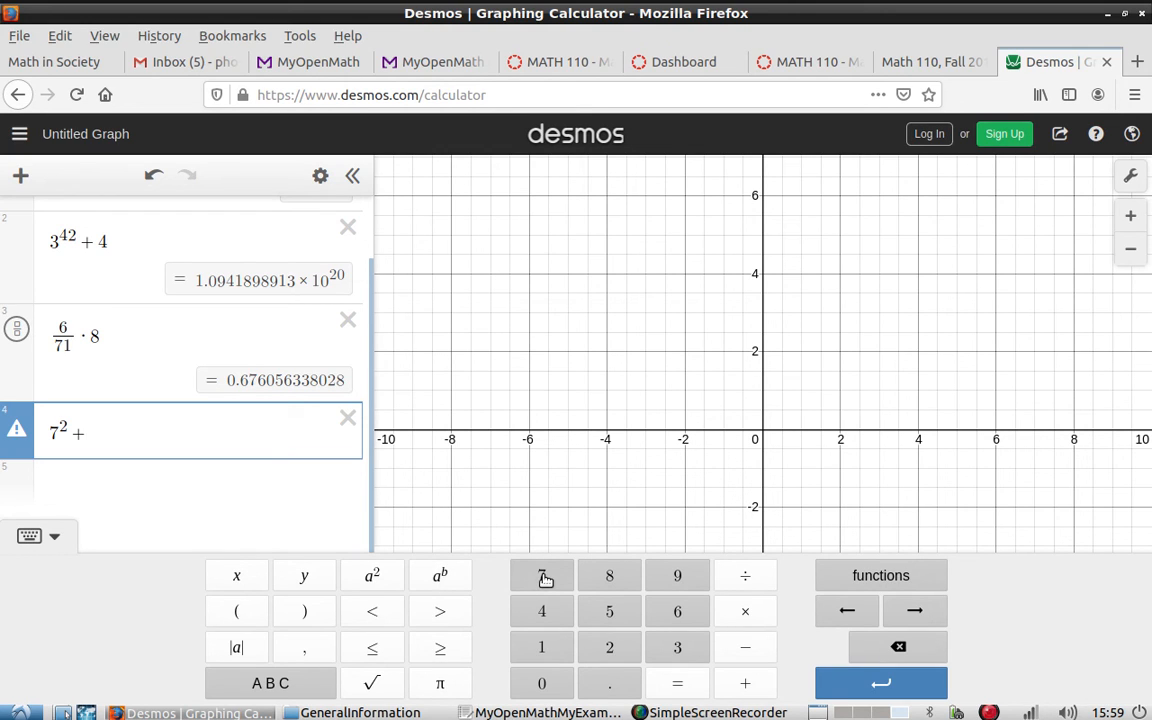
left_click(610, 610)
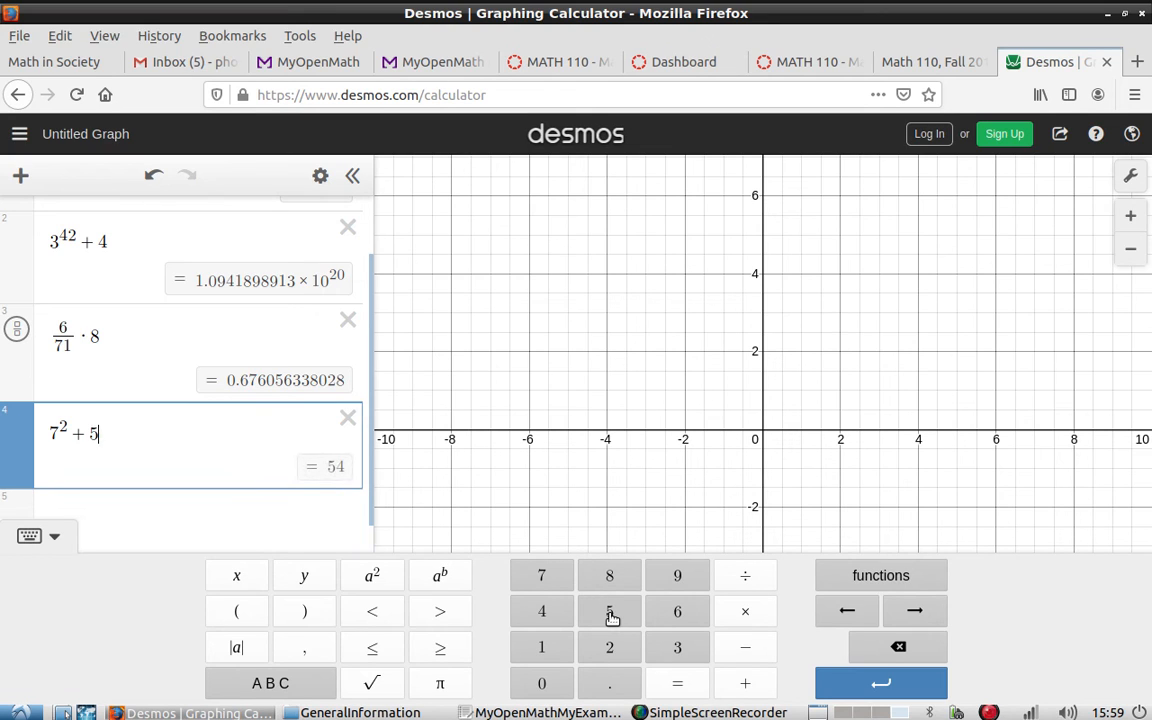
left_click(437, 578)
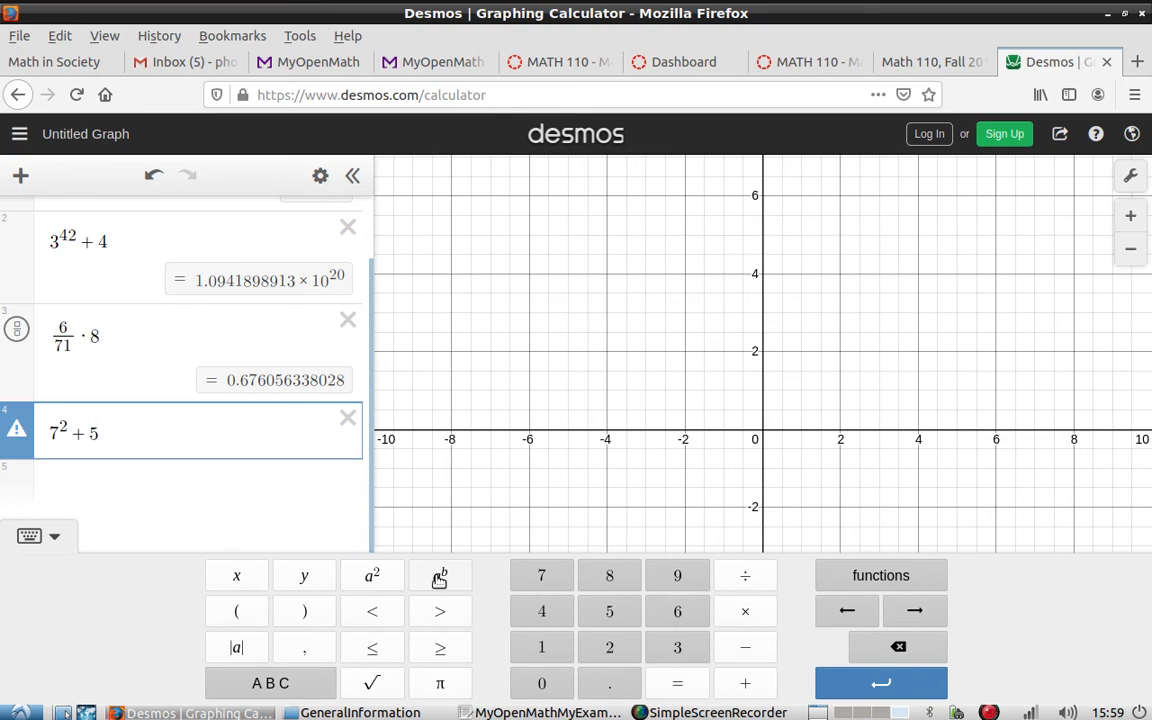
type("2")
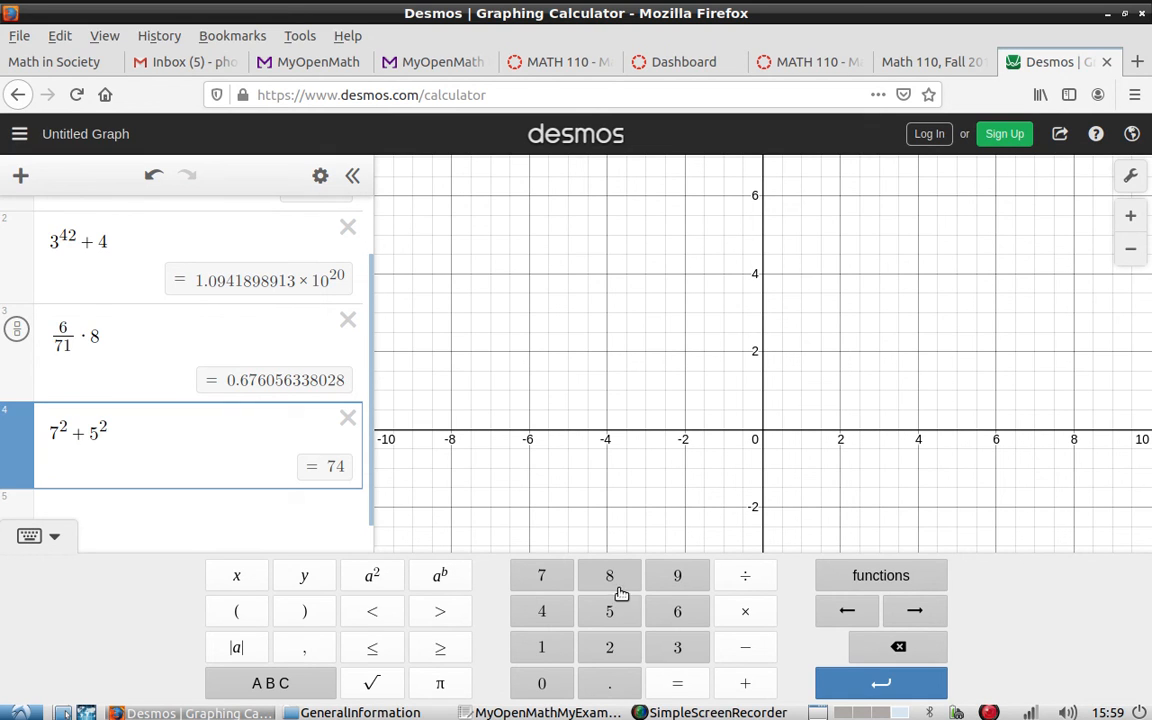
- Browse the Trig, Stats, Dist and Misc functions, and calculate 79% of 67 in a new fifth expression line with the percent function
left_click(885, 577)
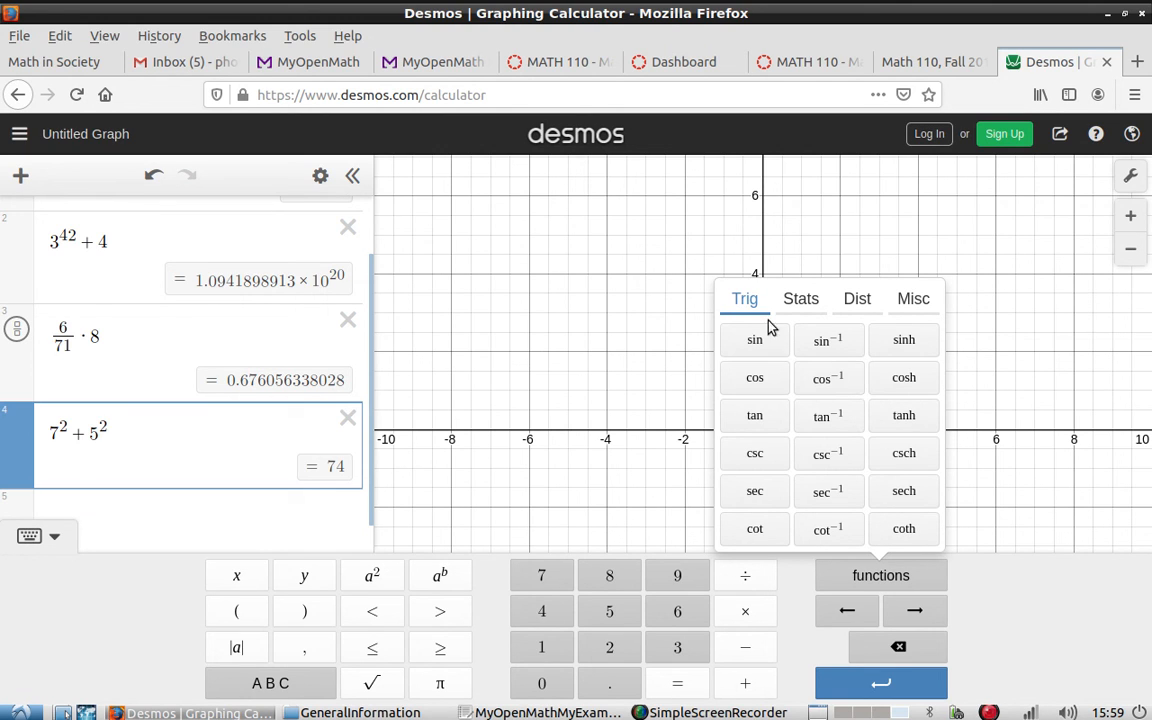
left_click(805, 301)
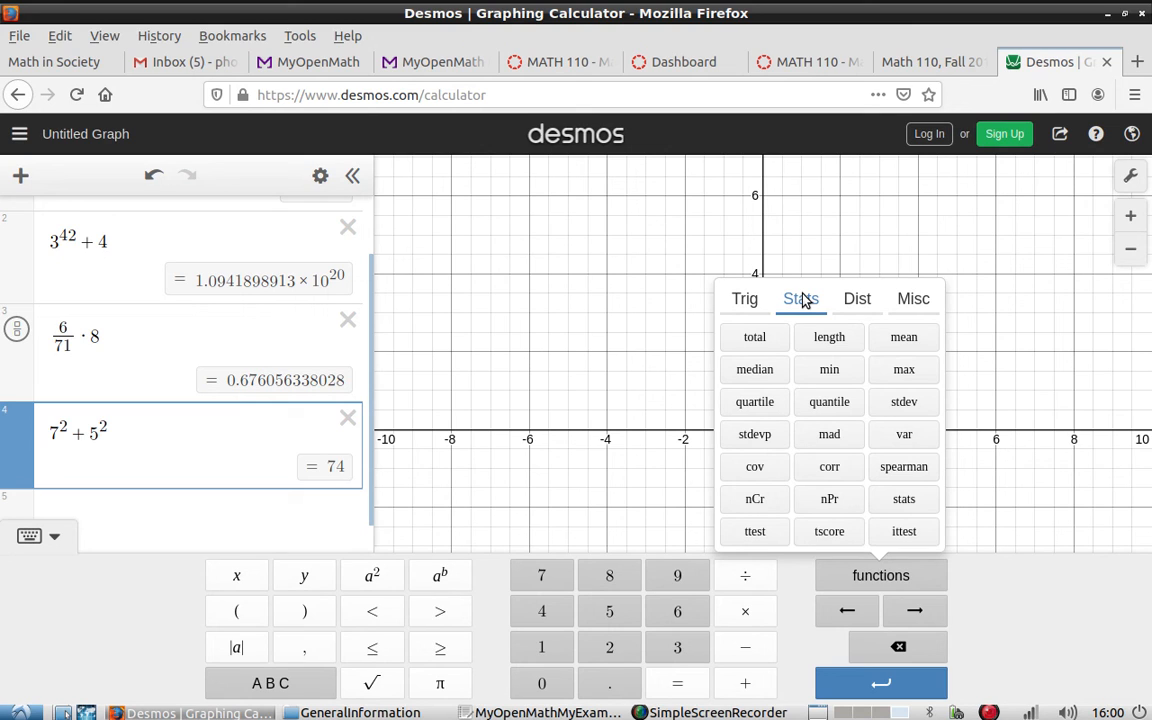
left_click(862, 304)
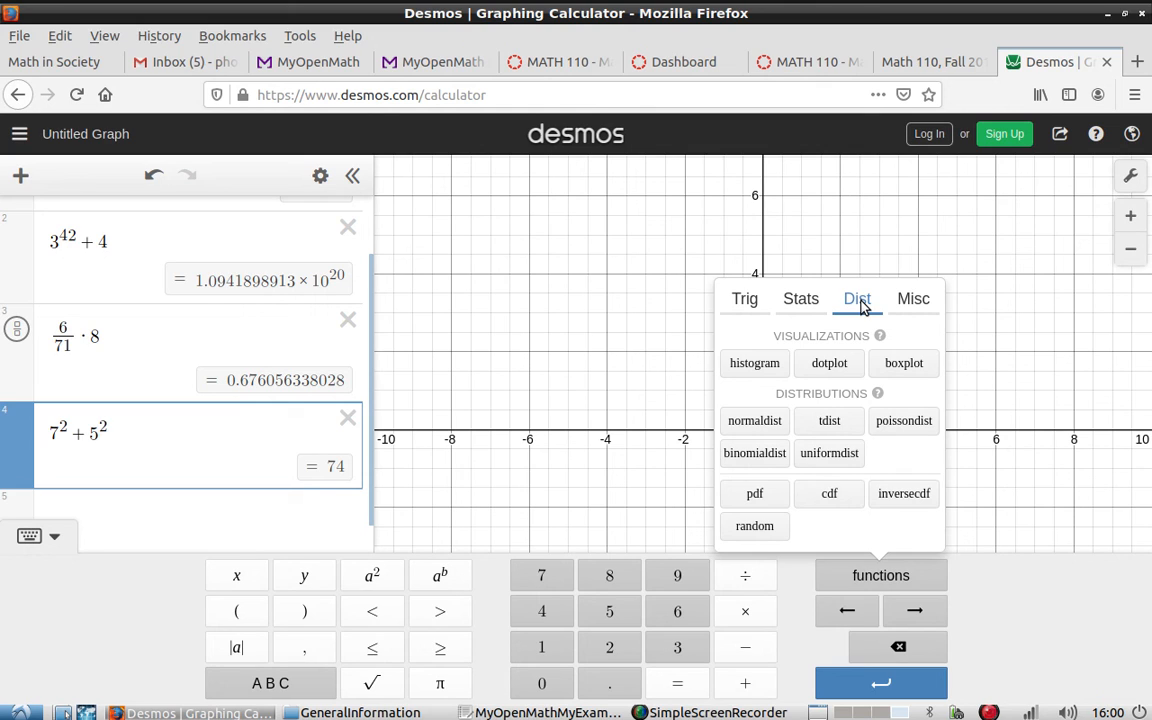
left_click(912, 304)
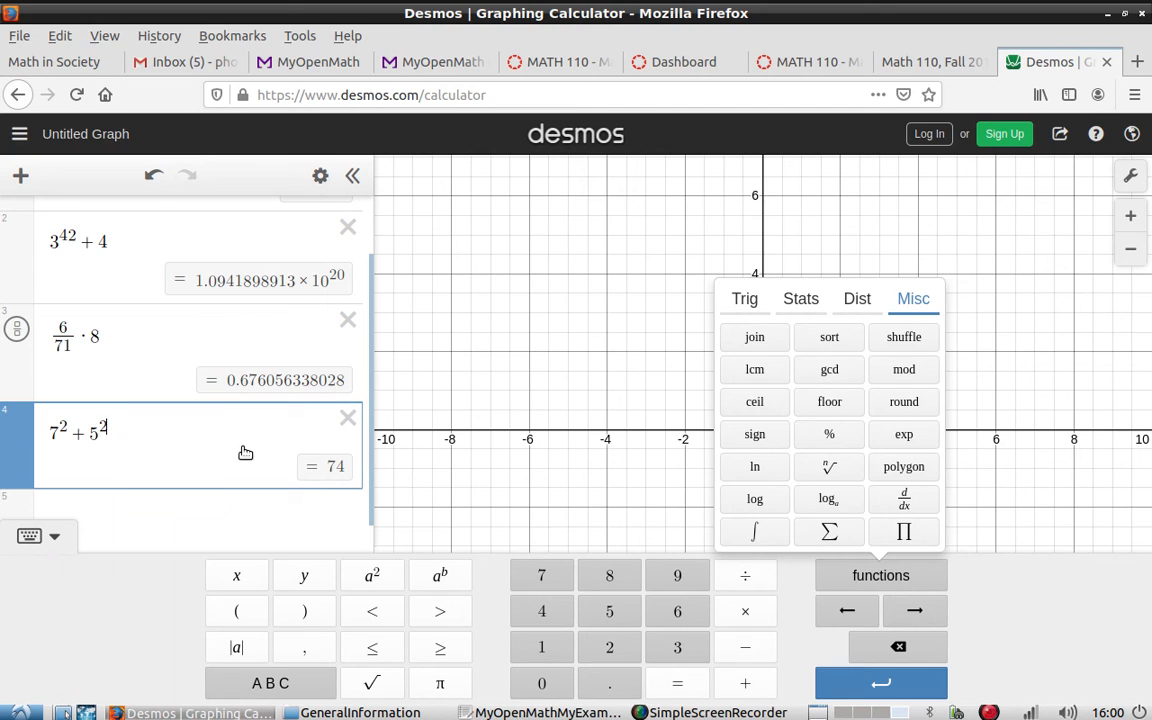
key("Return")
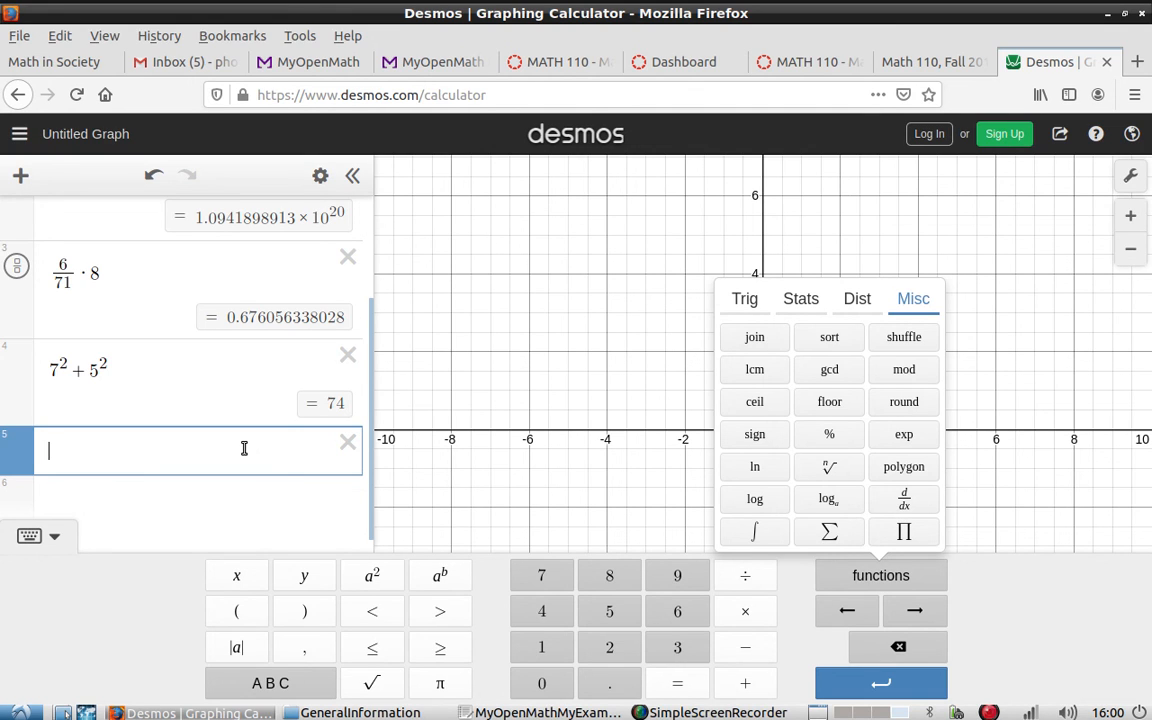
type("79")
left_click(831, 436)
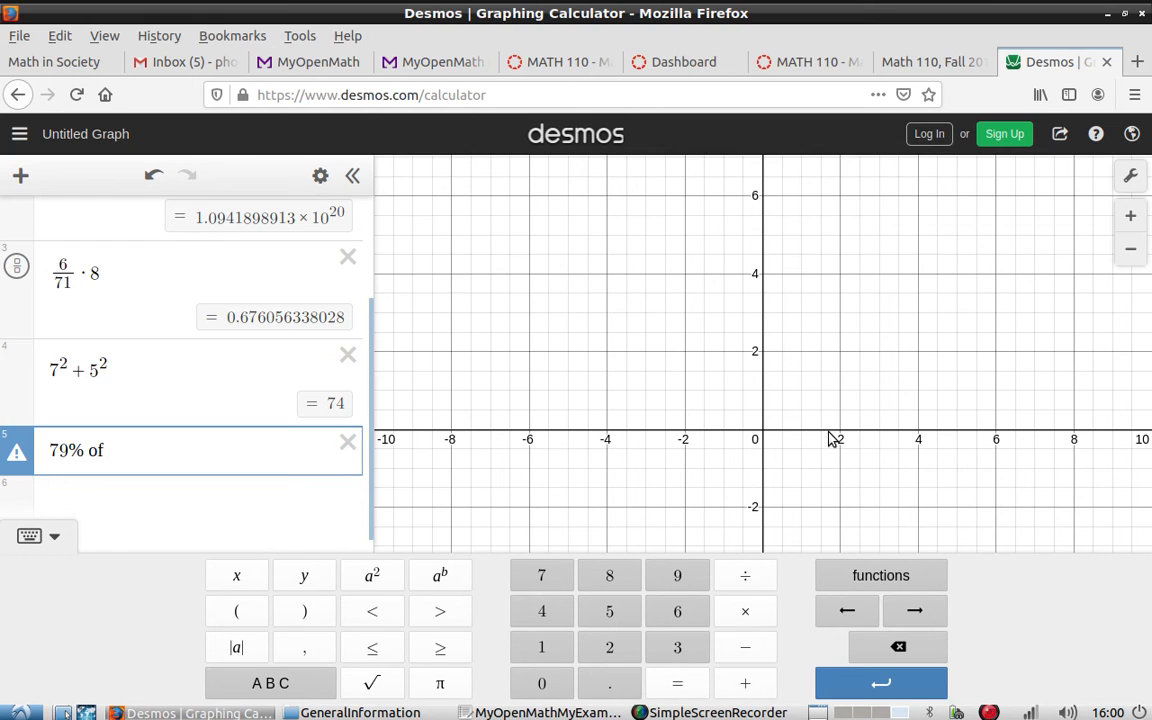
type("67")
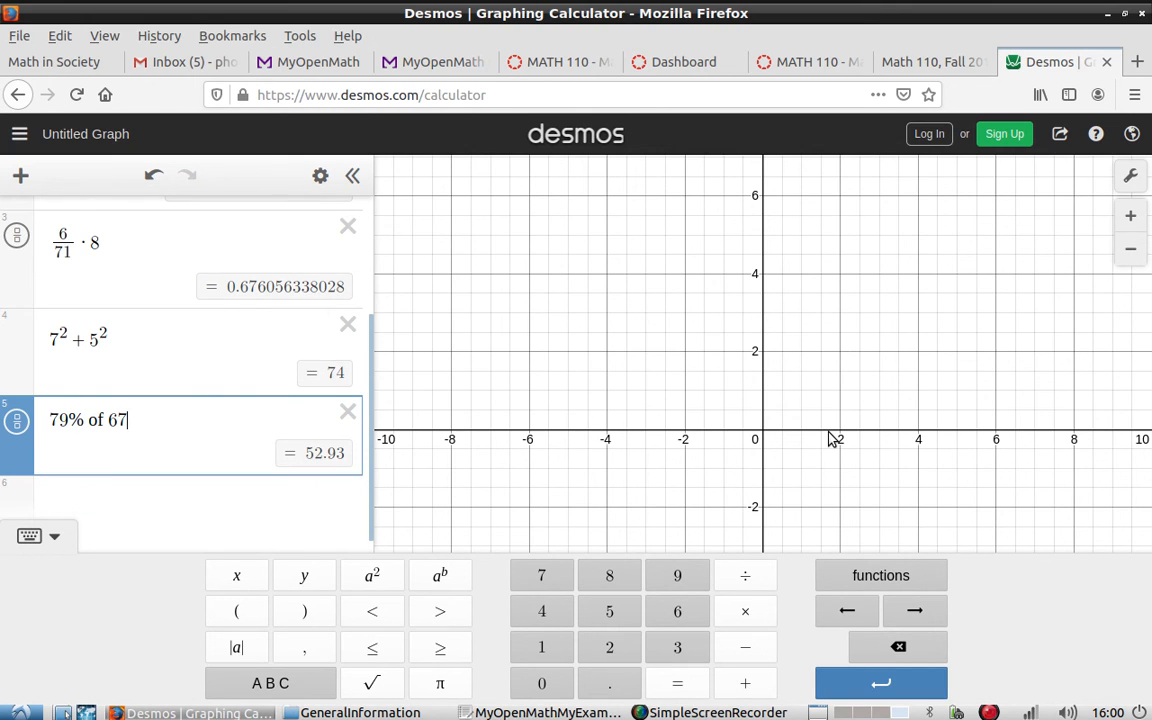